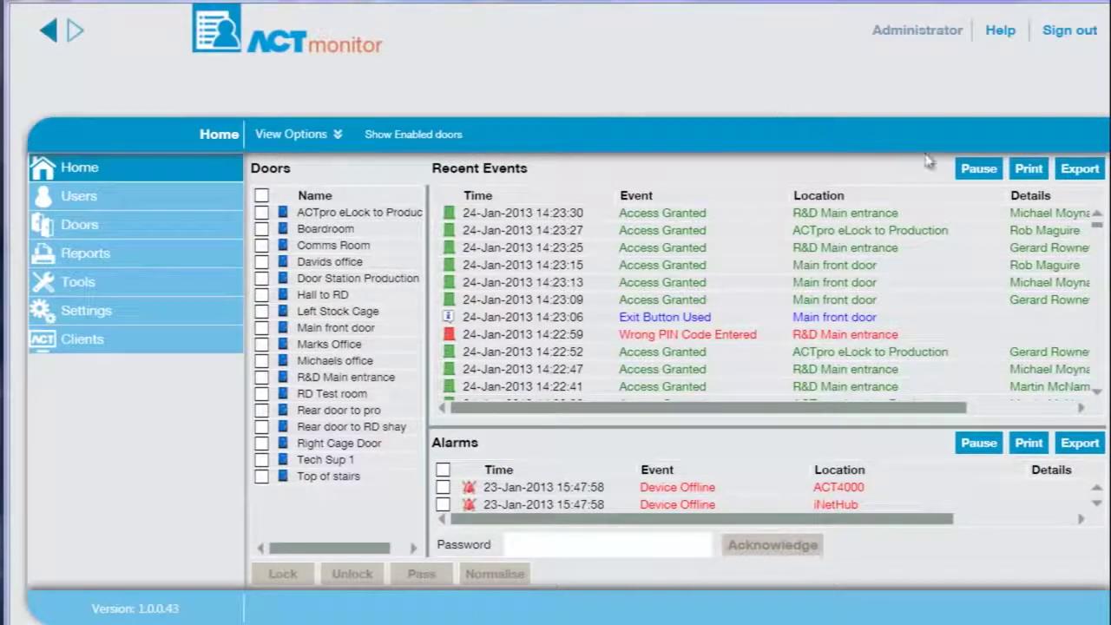
# Step: Pause and resume the Recent Events feed, then unlock every door
pyautogui.click(978, 168)
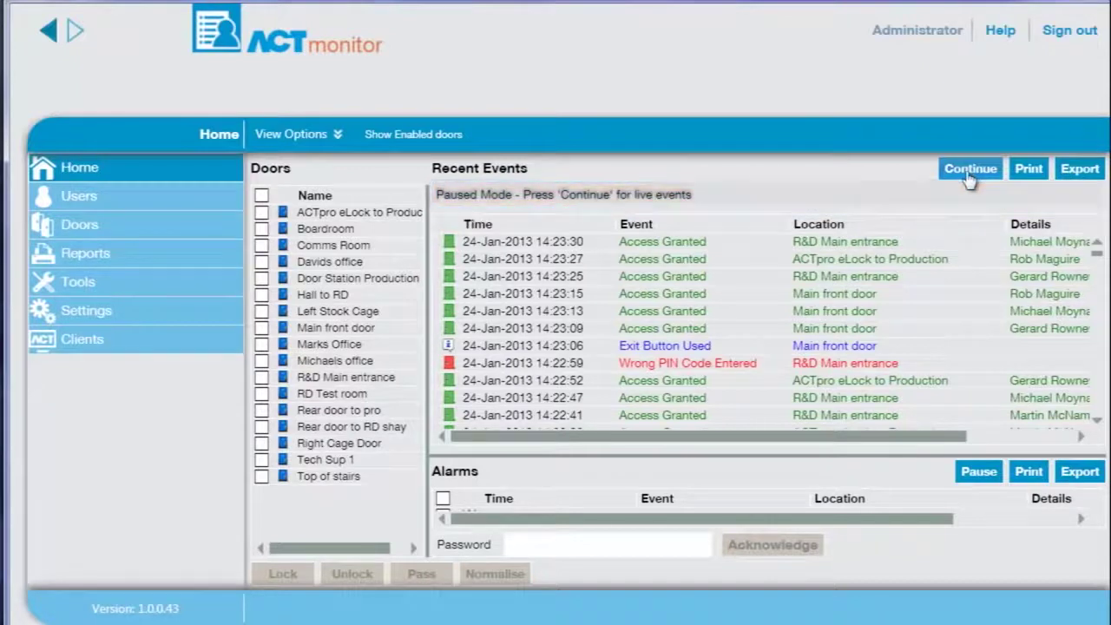
pyautogui.click(969, 174)
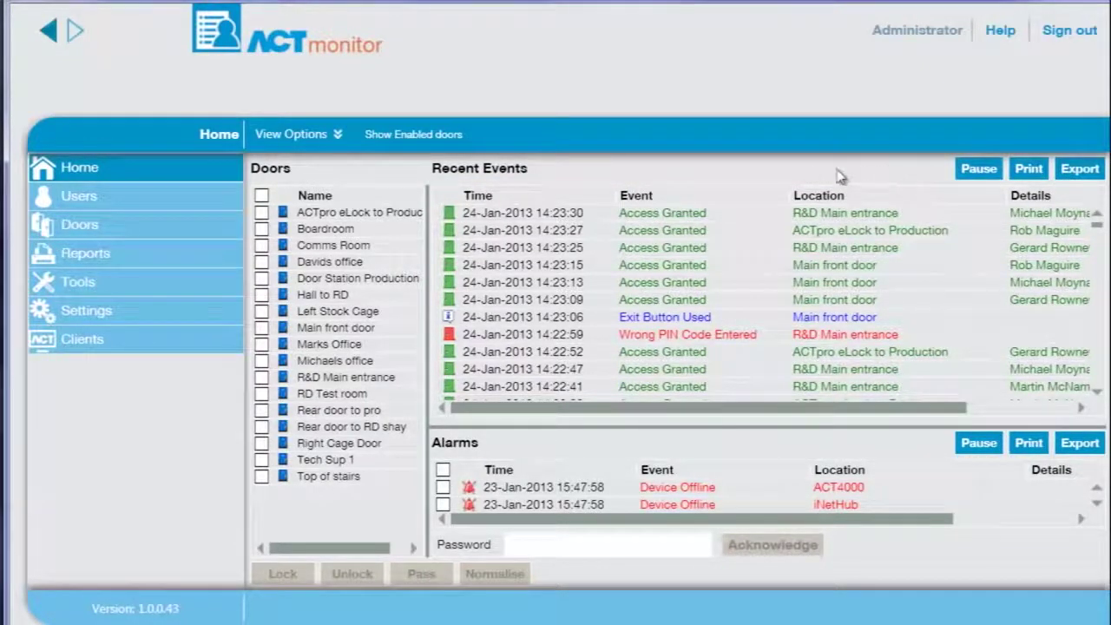
pyautogui.click(261, 196)
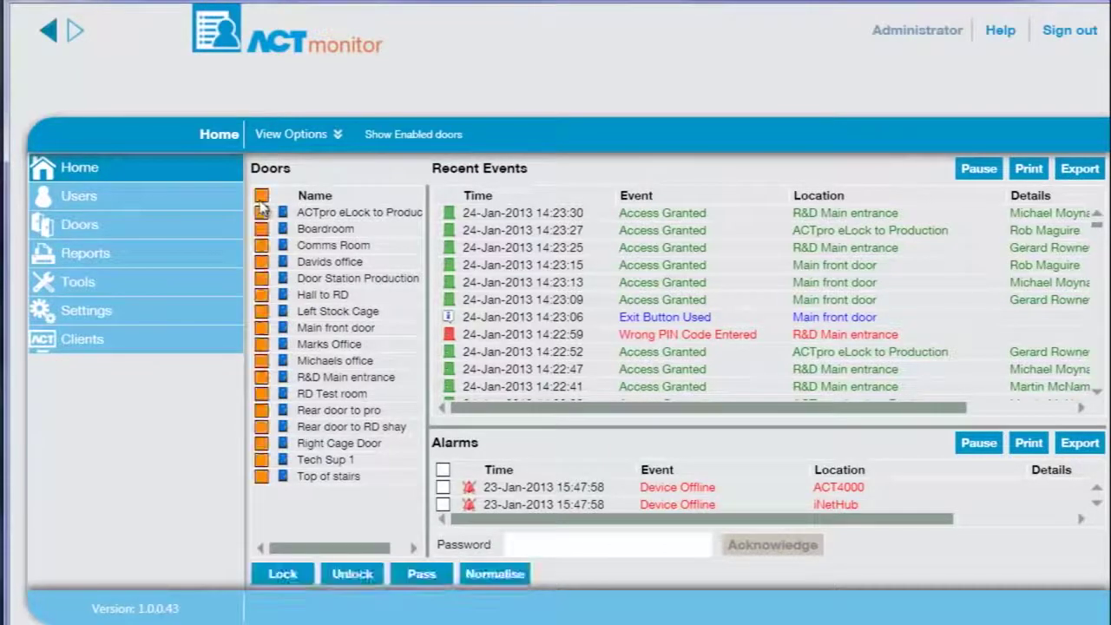
pyautogui.click(351, 575)
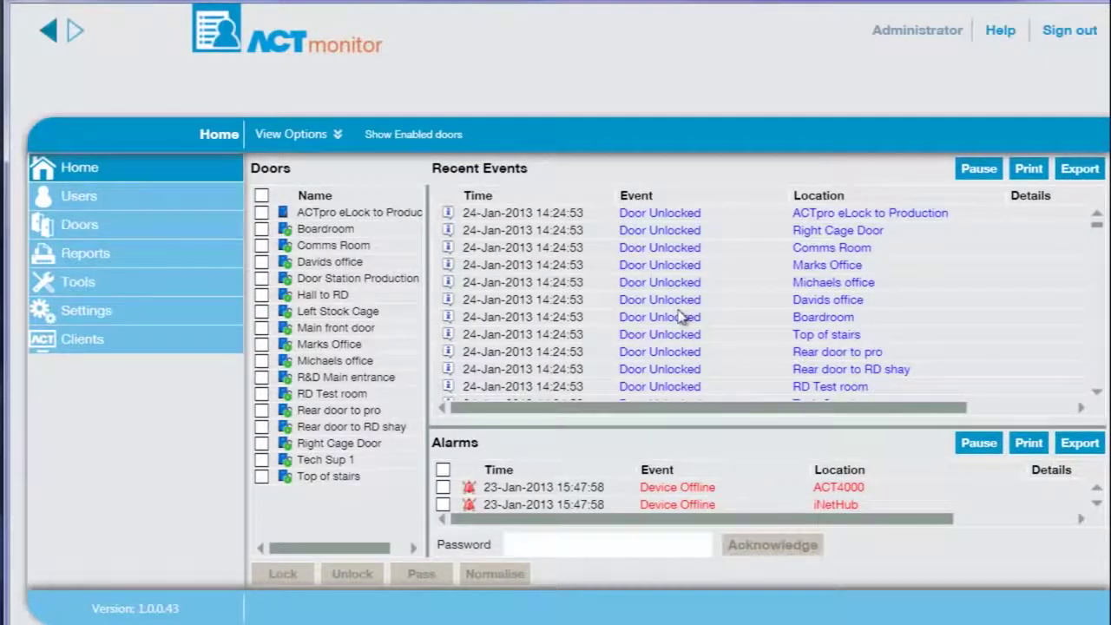
# Step: Select all doors again and return them to normal, checking the Door Normalised events
pyautogui.click(263, 199)
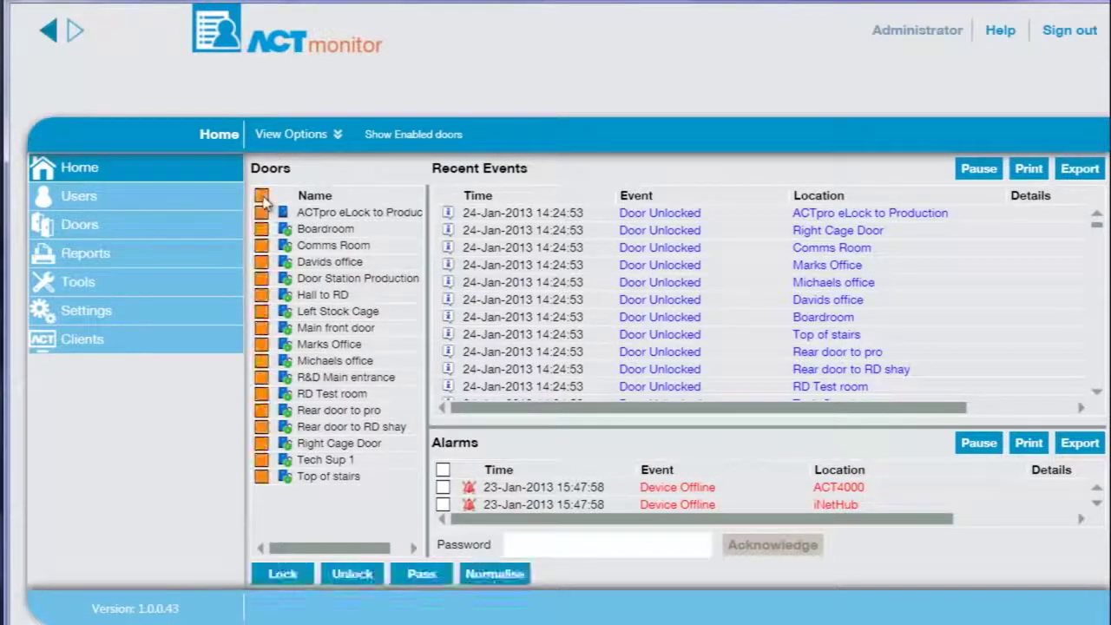
pyautogui.click(491, 576)
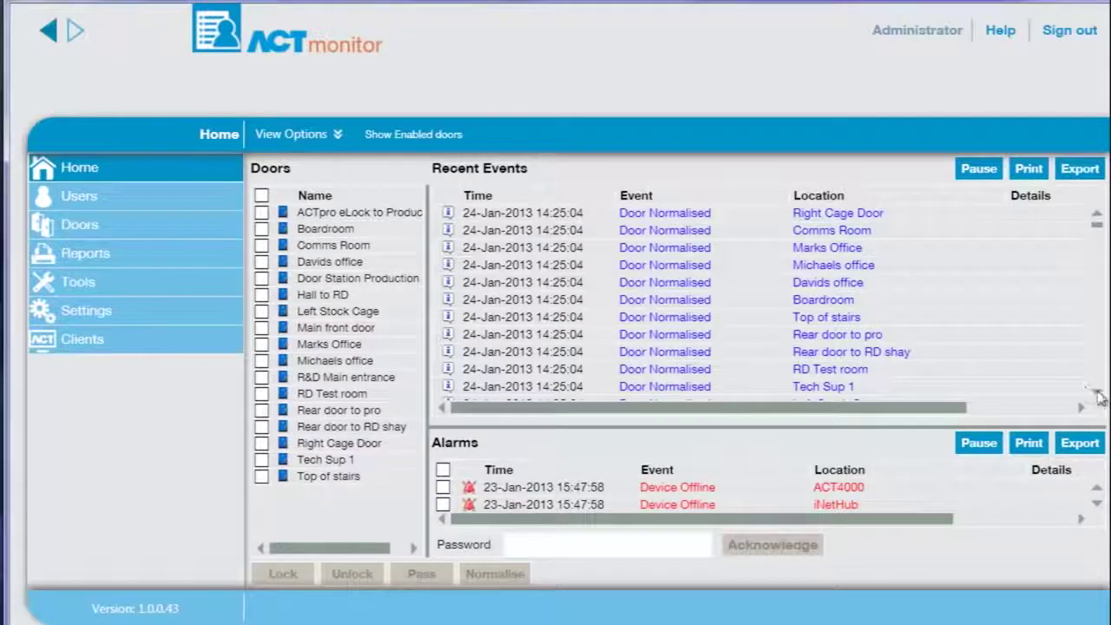
pyautogui.scroll(-5, 1099, 391)
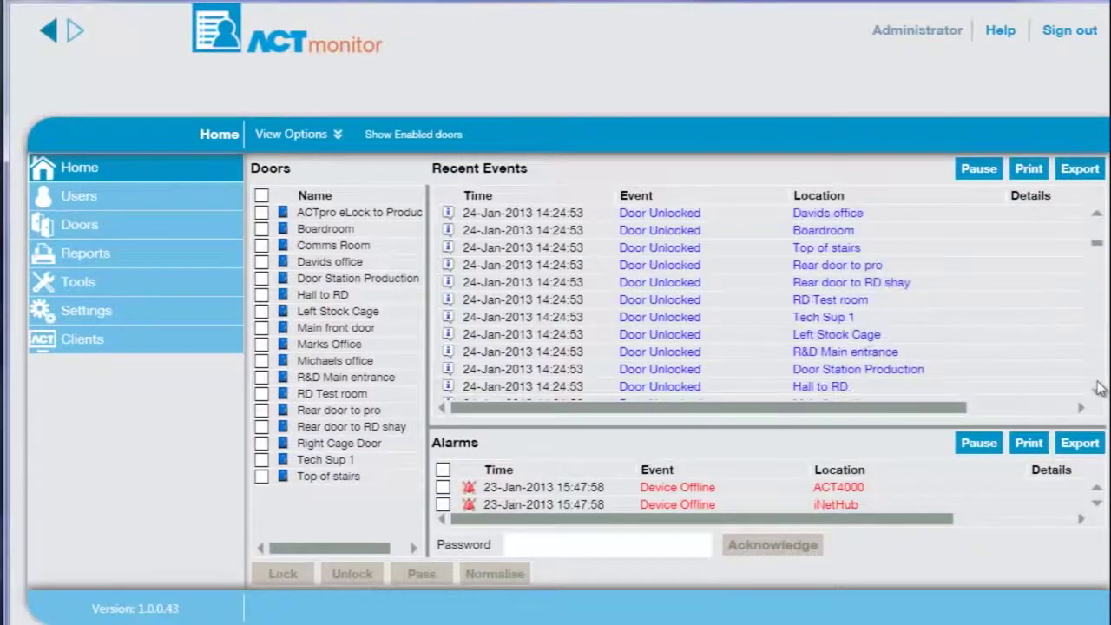
pyautogui.scroll(-3, 1098, 391)
pyautogui.click(1047, 232)
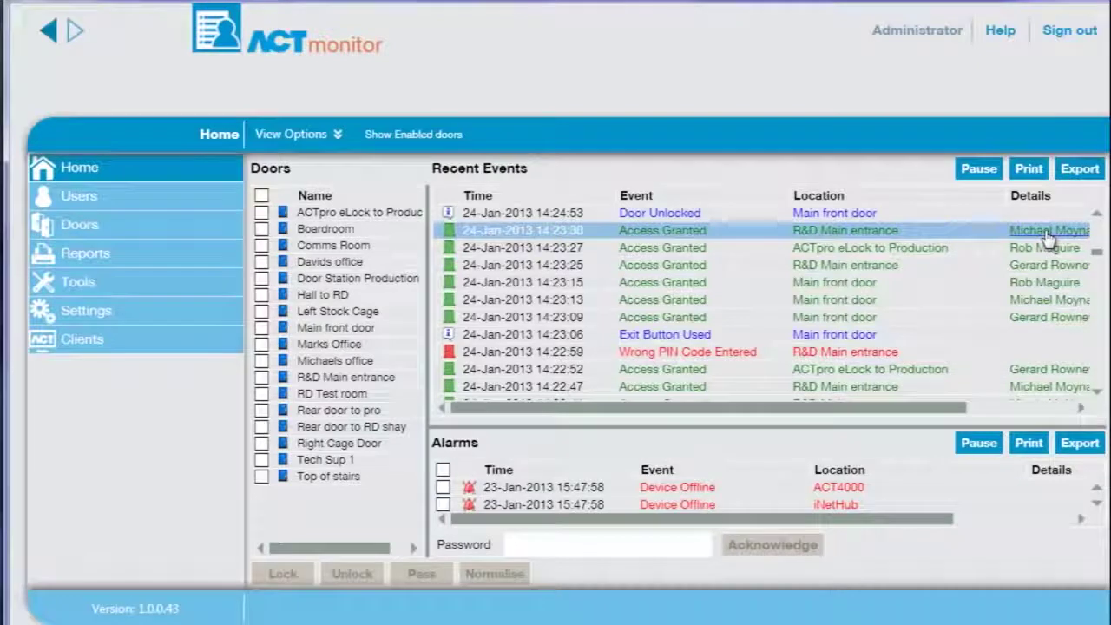
pyautogui.click(1049, 232)
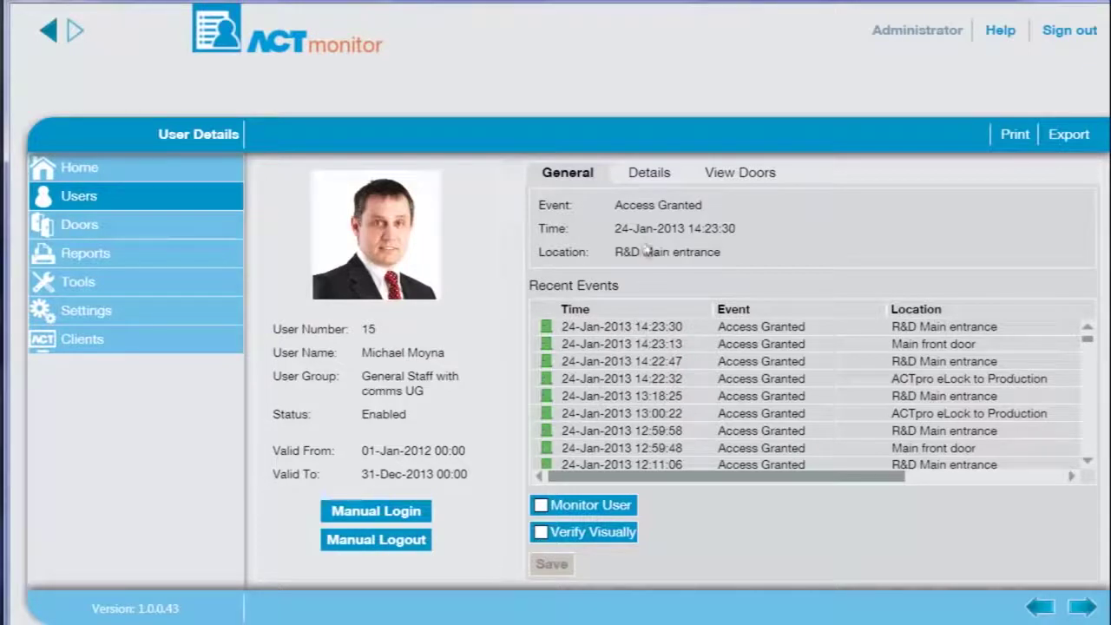
pyautogui.click(646, 175)
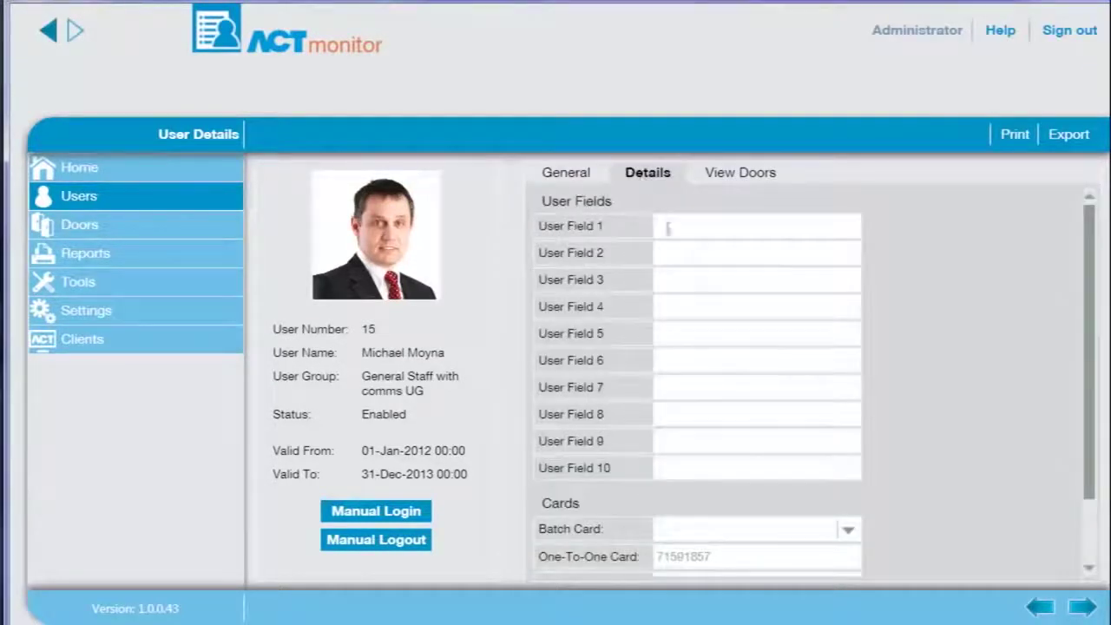
pyautogui.click(727, 176)
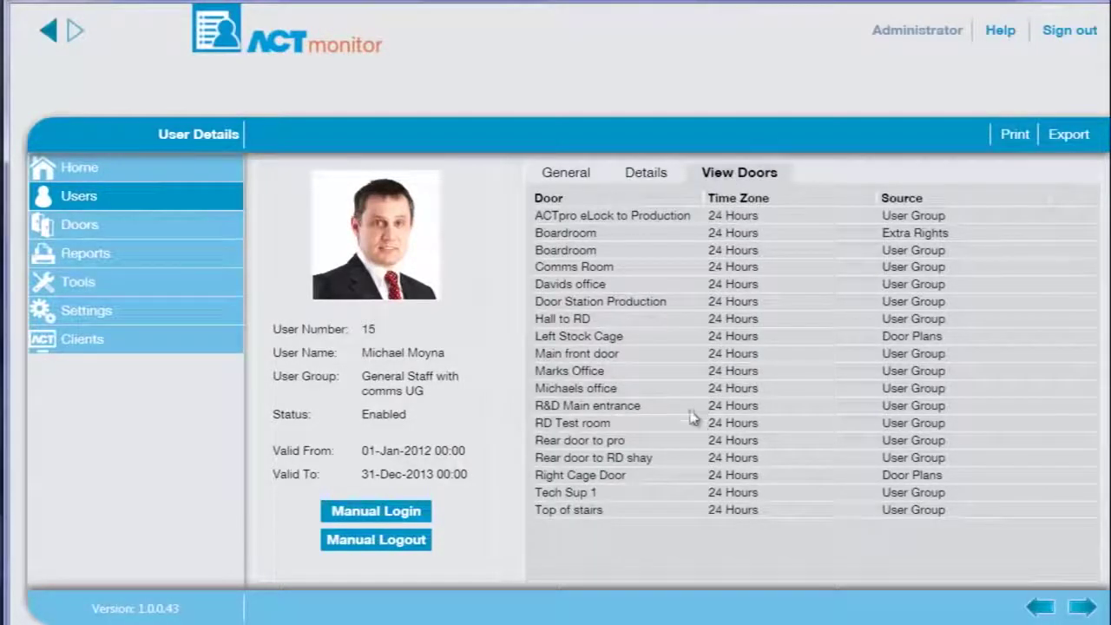
pyautogui.click(50, 34)
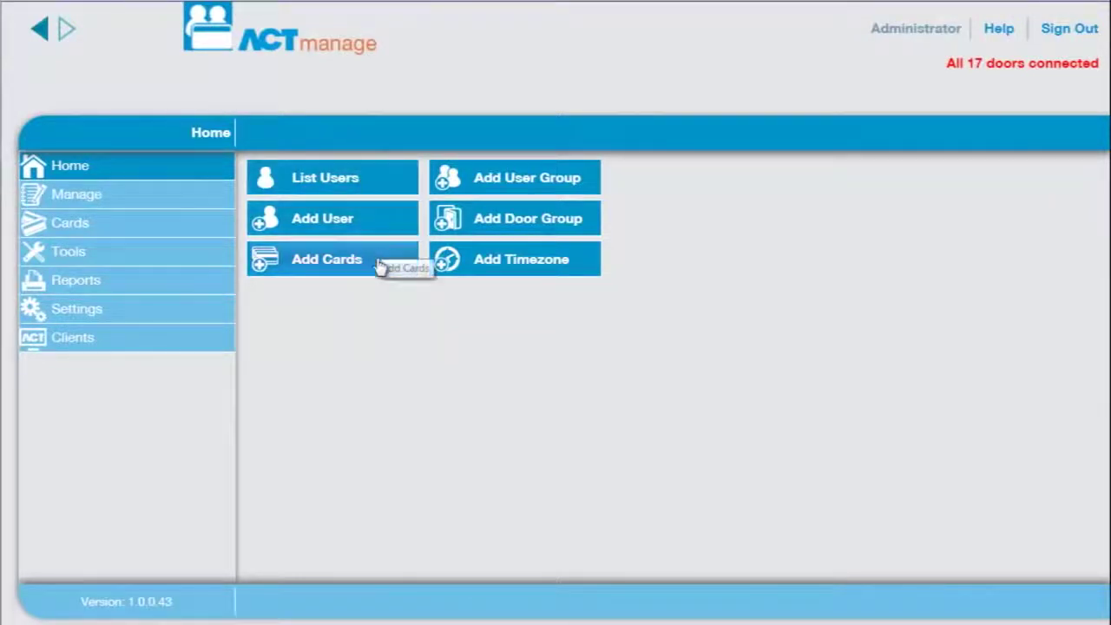
# Step: List all users, filter by a user's first name, and pick the third of three matches
pyautogui.click(366, 183)
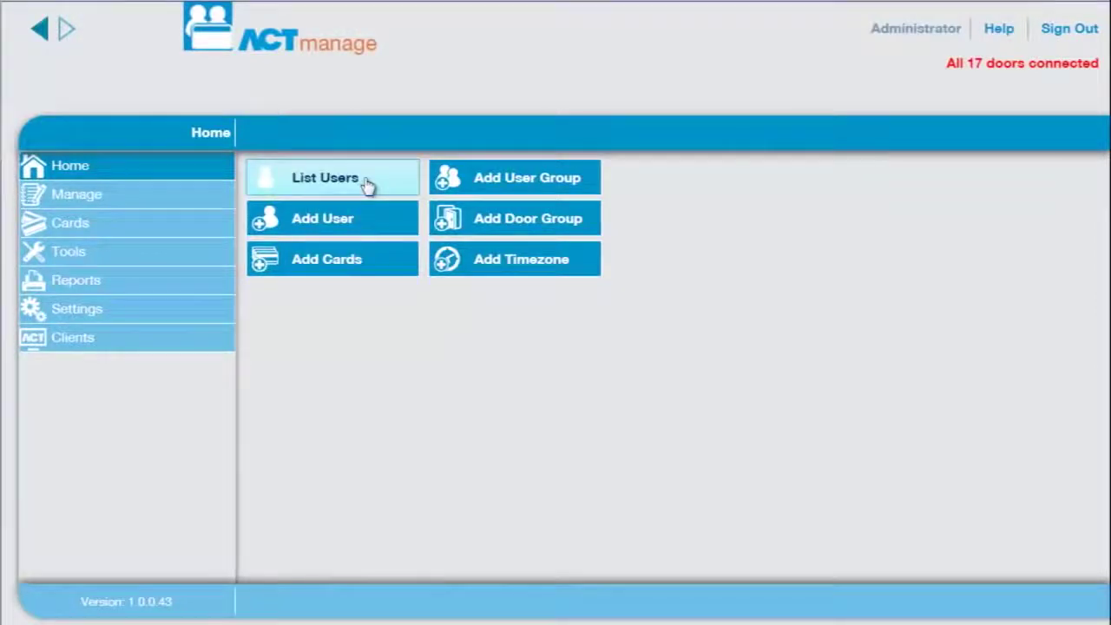
pyautogui.click(365, 133)
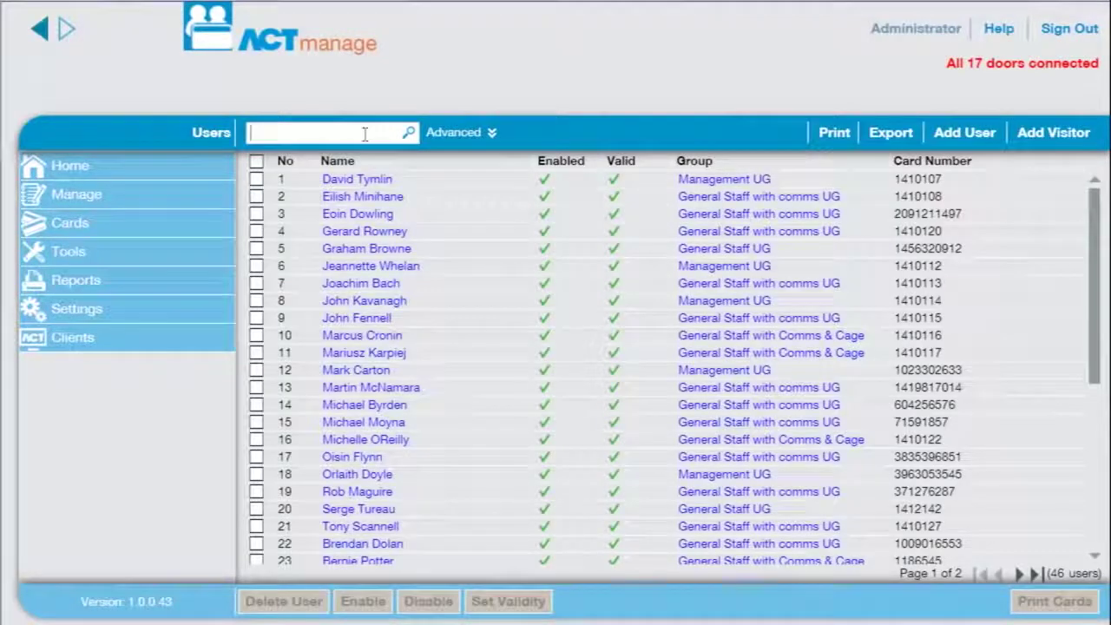
pyautogui.write('Michael')
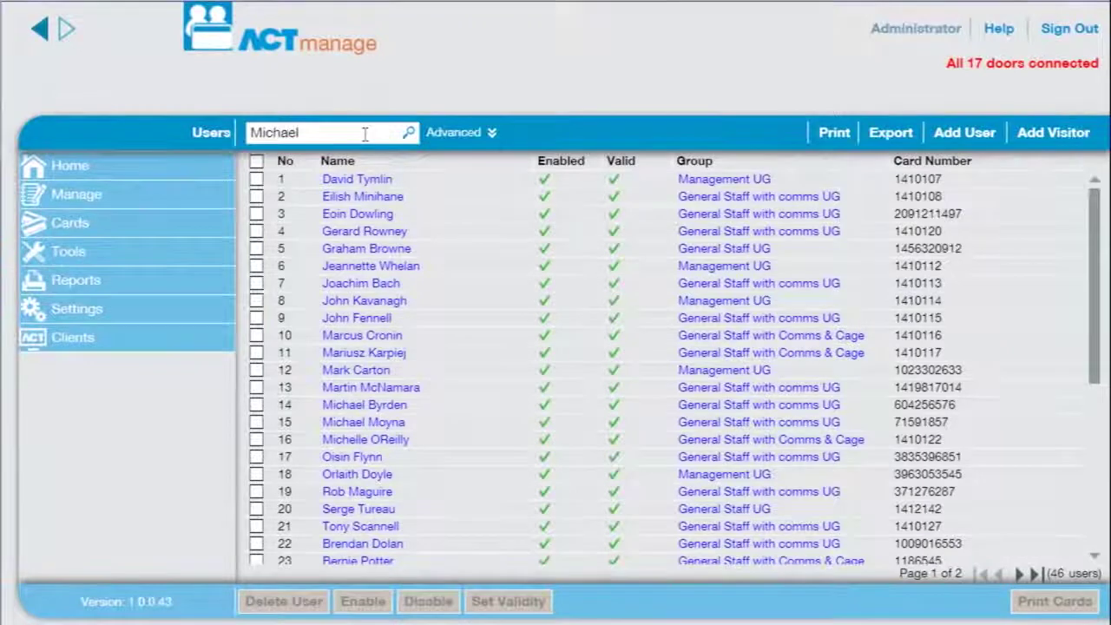
pyautogui.click(384, 221)
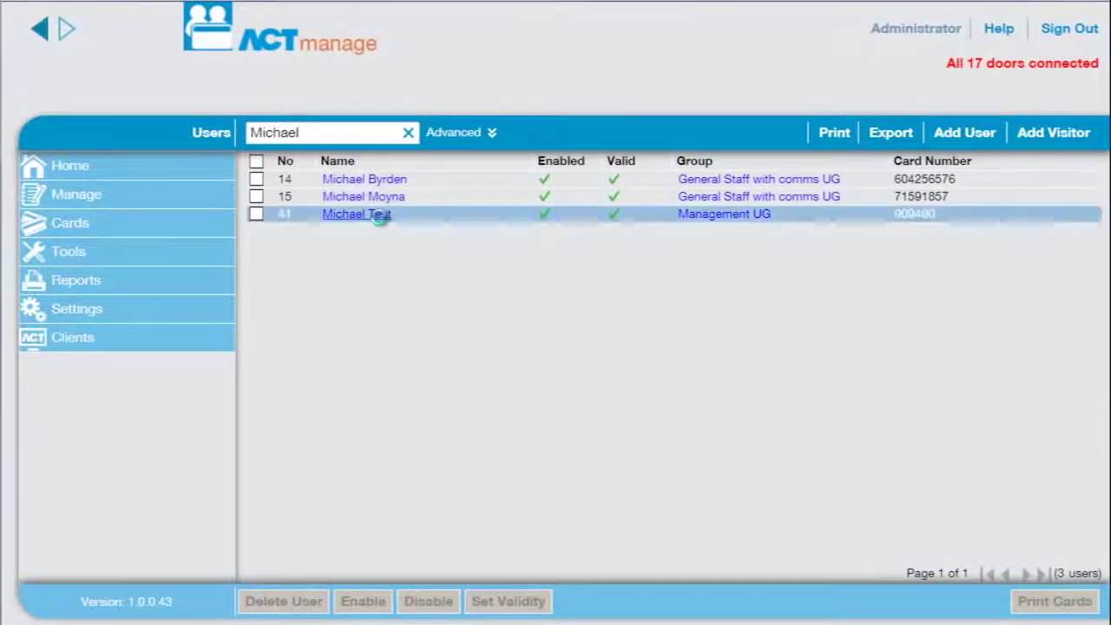
# Step: Open the matching user's details page from the filtered search results
pyautogui.click(383, 223)
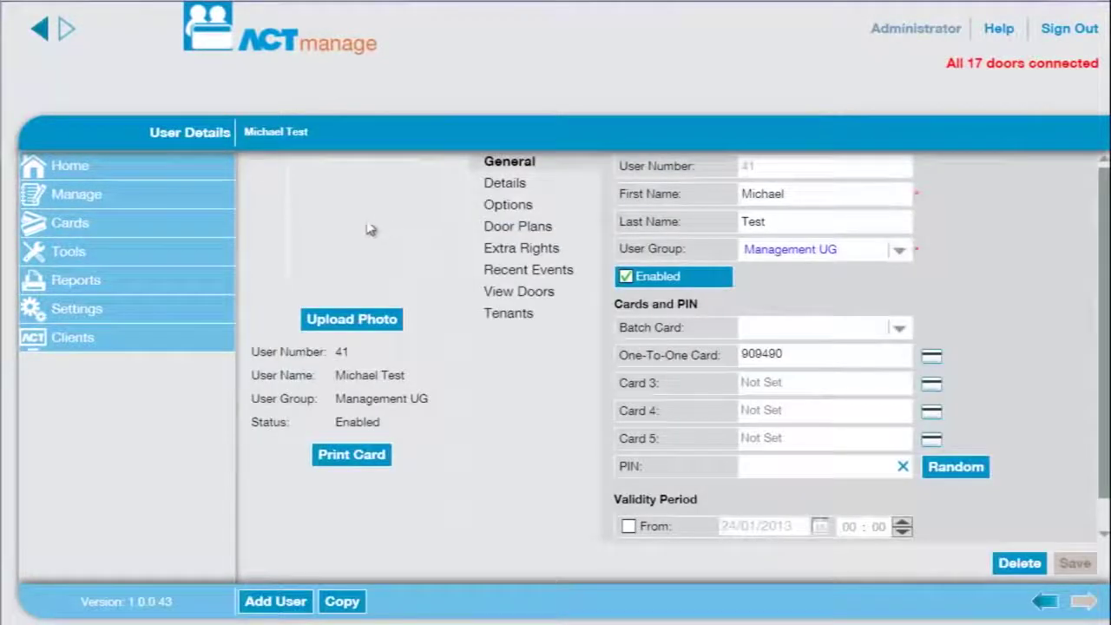
pyautogui.click(41, 30)
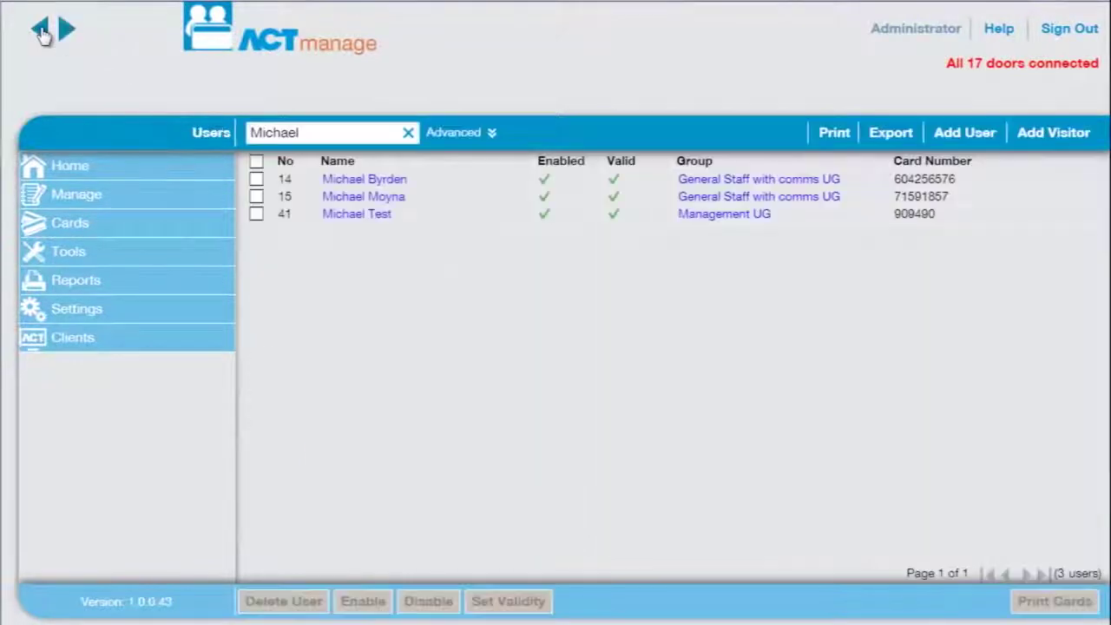
pyautogui.click(339, 202)
pyautogui.click(339, 200)
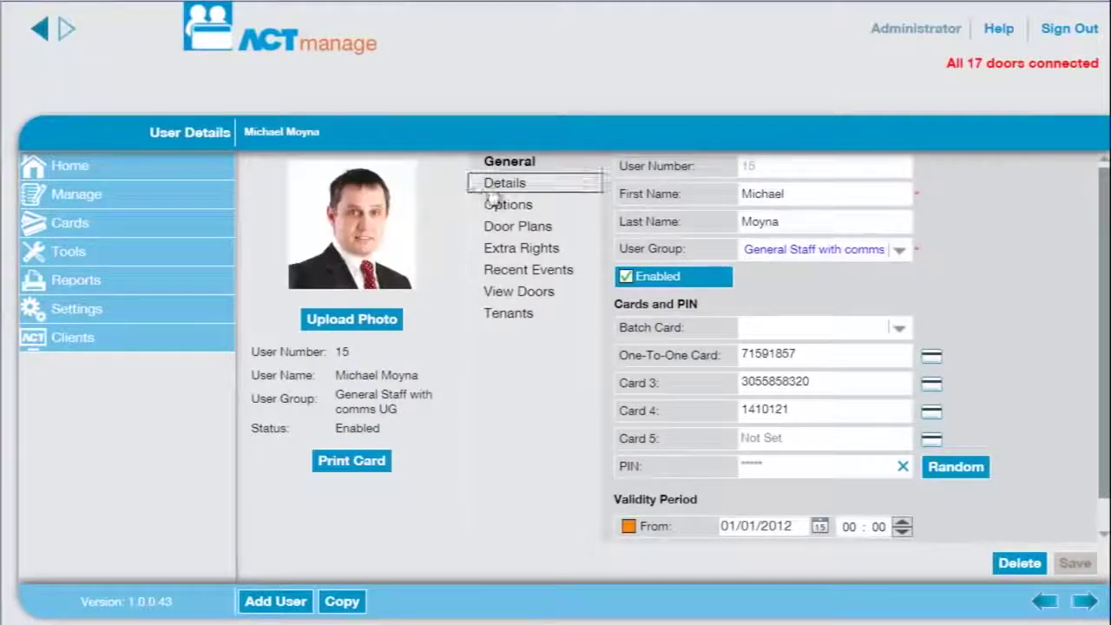
# Step: Review the user's Details, Options, Door Plans, Extra Rights and Recent Events, then list their doors
pyautogui.click(519, 191)
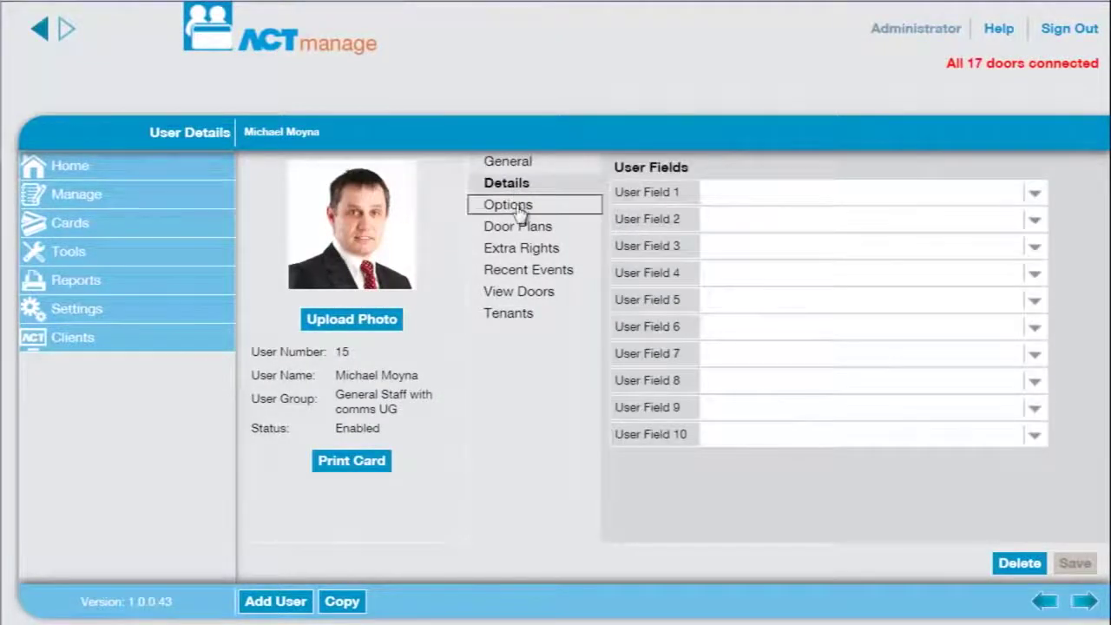
pyautogui.click(520, 209)
pyautogui.click(519, 229)
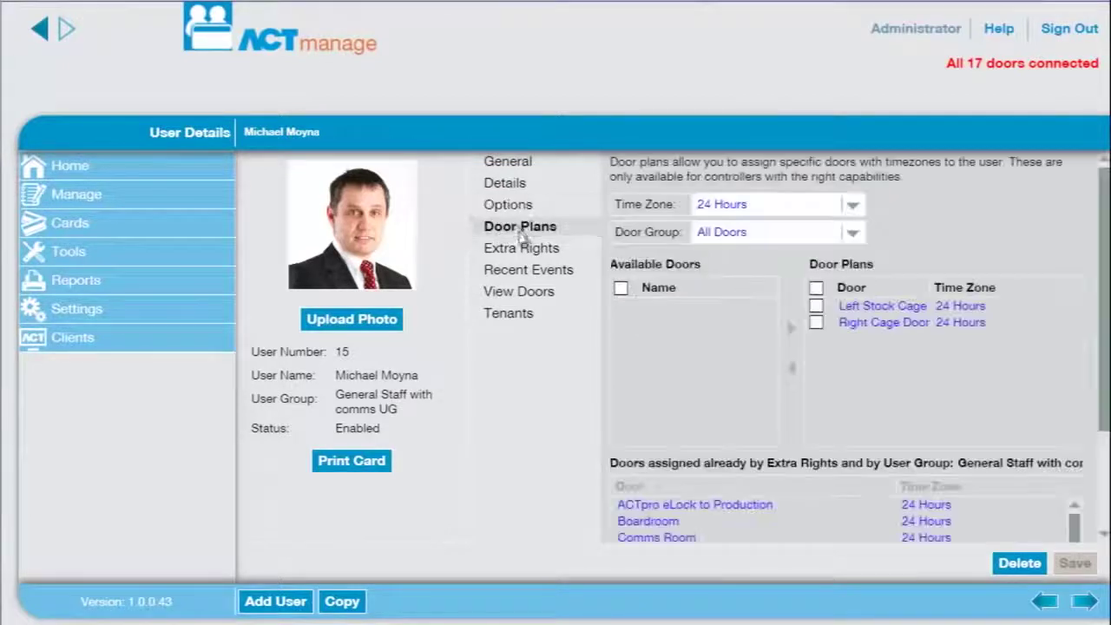
pyautogui.click(522, 250)
pyautogui.click(527, 277)
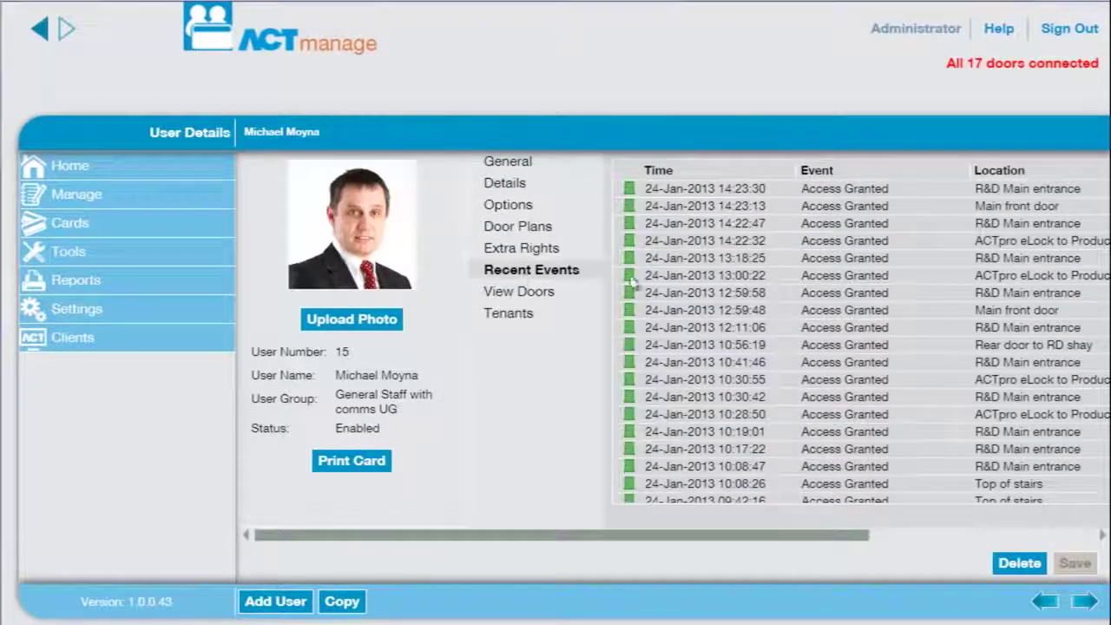
pyautogui.click(521, 295)
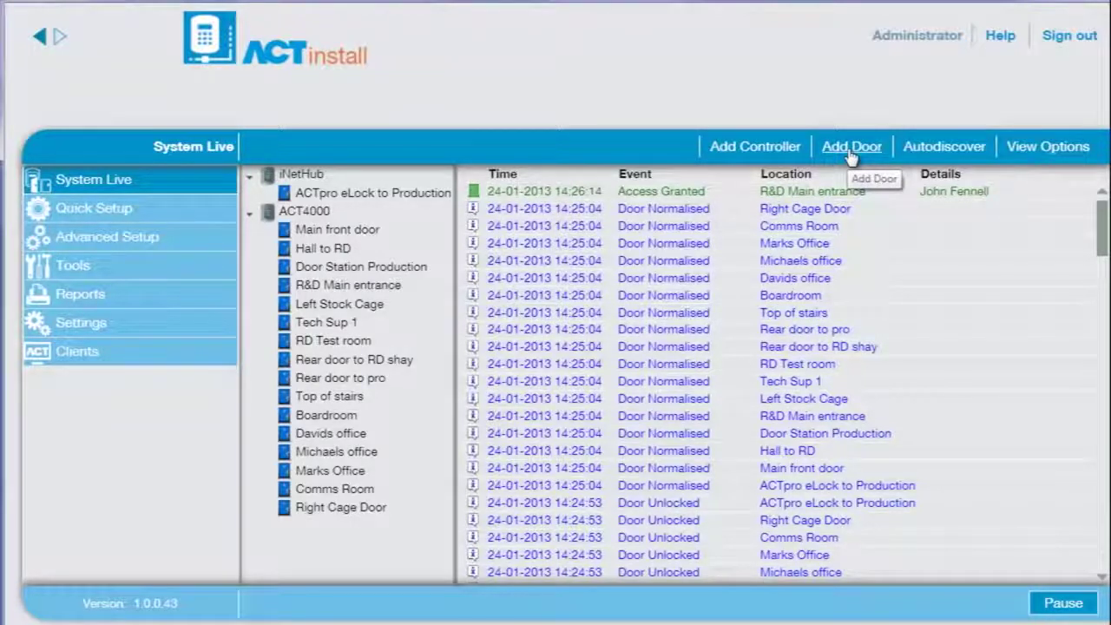
# Step: Under Advanced Setup > Controllers, list the 16 doors on the ACT4000 controller
pyautogui.click(146, 240)
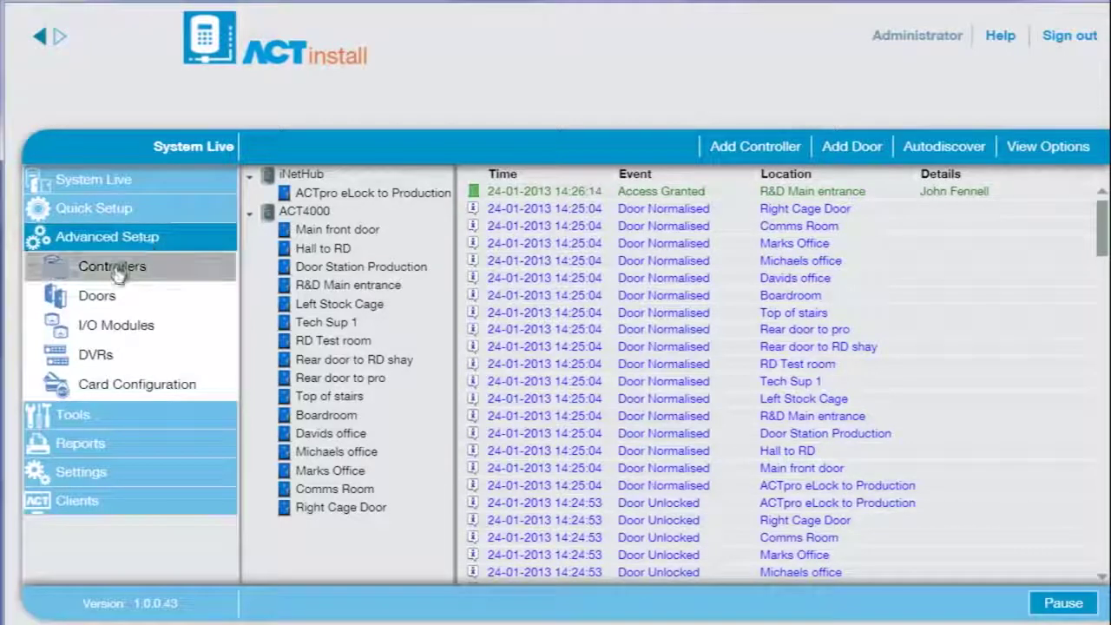
pyautogui.click(117, 270)
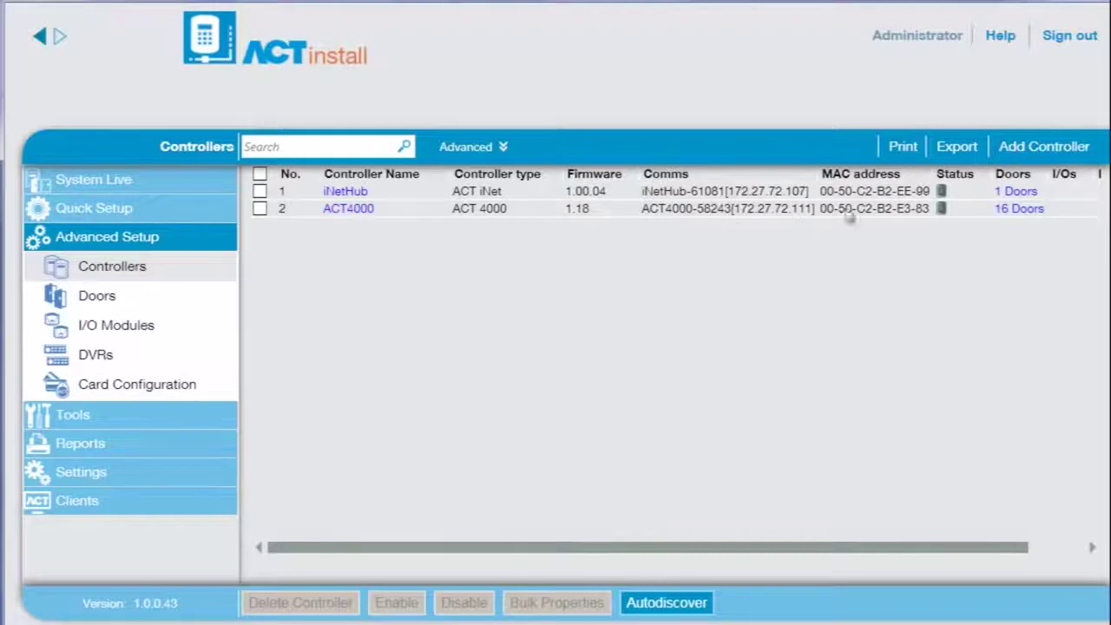
pyautogui.click(1022, 210)
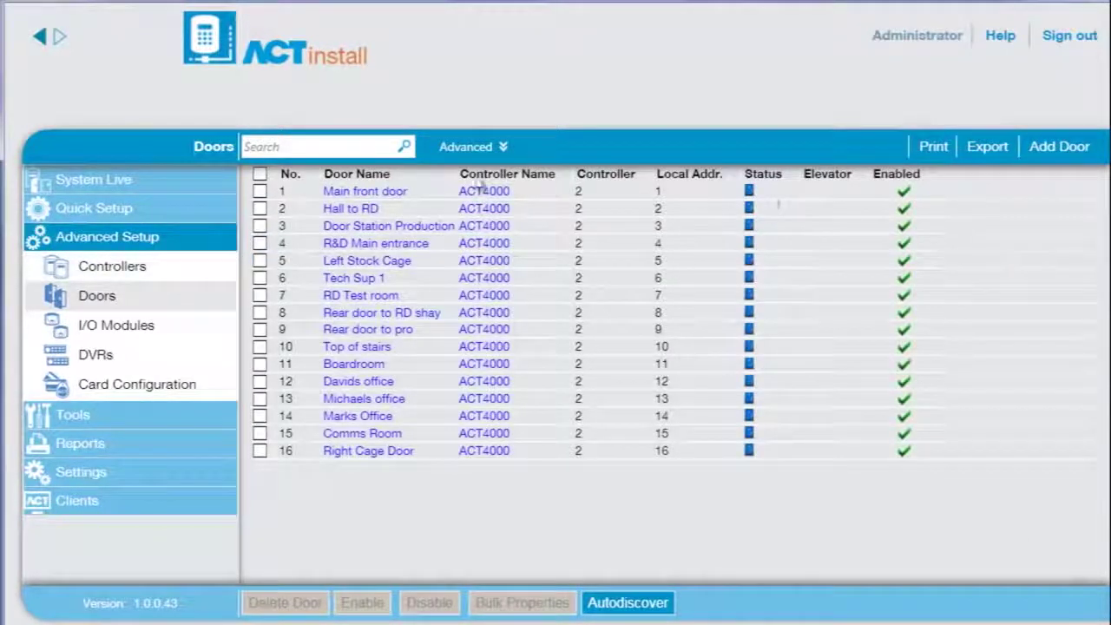
pyautogui.click(373, 198)
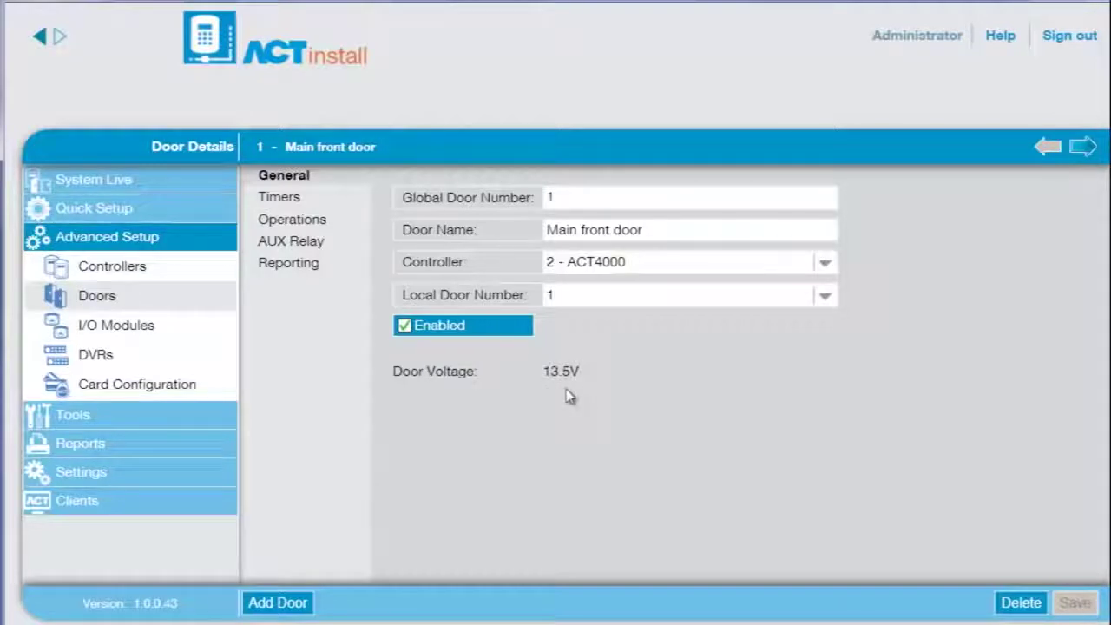
pyautogui.click(269, 197)
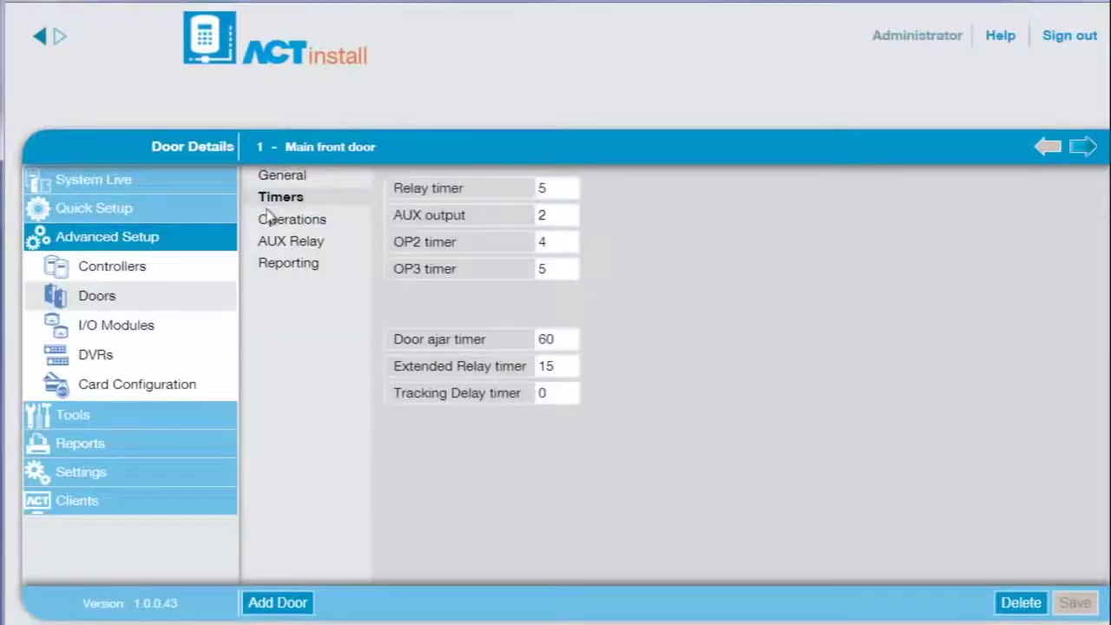
pyautogui.click(281, 219)
pyautogui.click(283, 243)
pyautogui.click(282, 267)
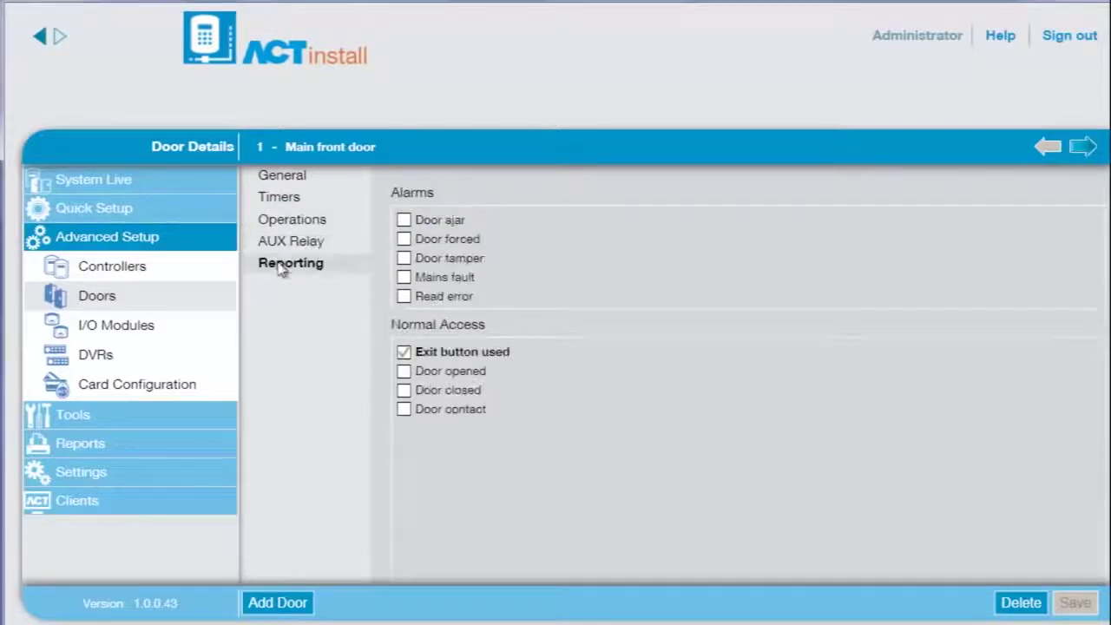
pyautogui.click(42, 37)
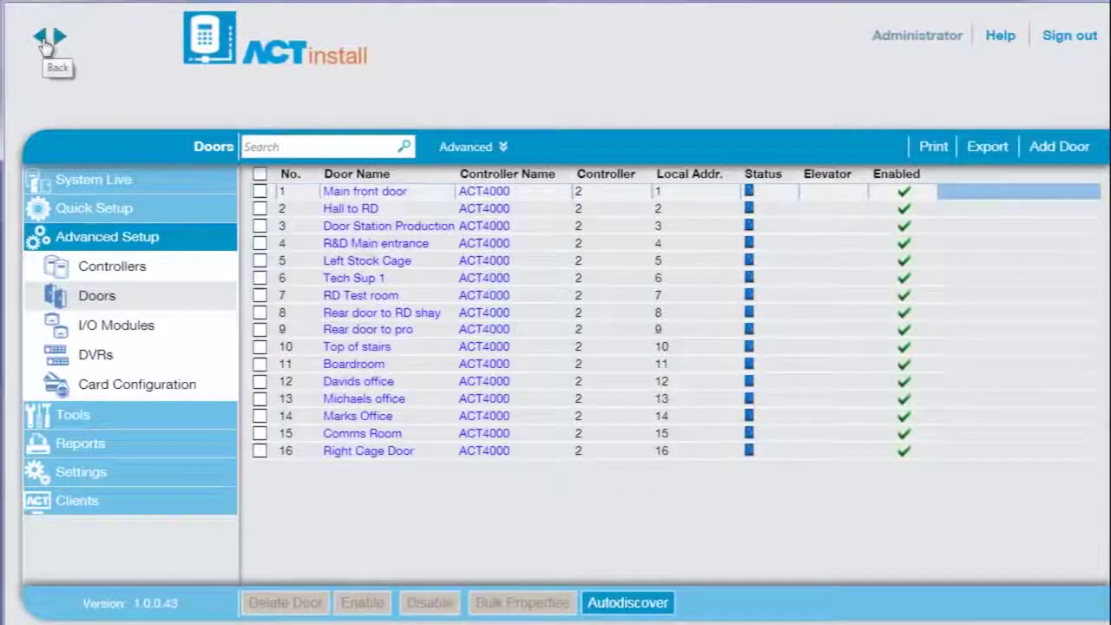
# Step: Select R&D Main entrance, Left Stock Cage and Tech Sup 1 for a bulk properties change
pyautogui.click(260, 244)
pyautogui.click(260, 260)
pyautogui.click(260, 278)
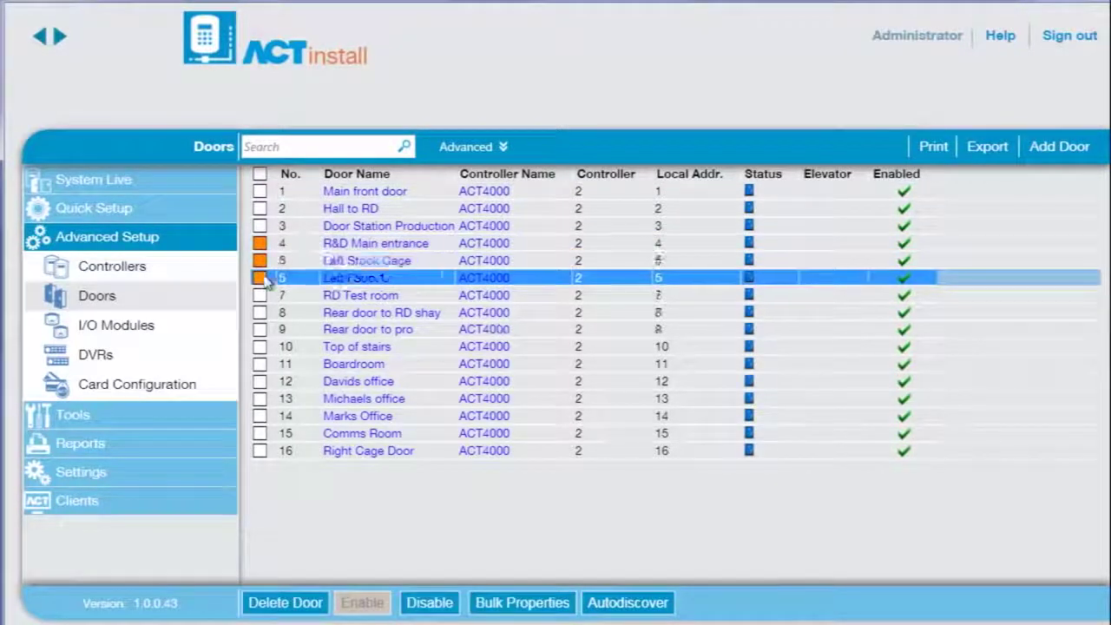
pyautogui.click(521, 603)
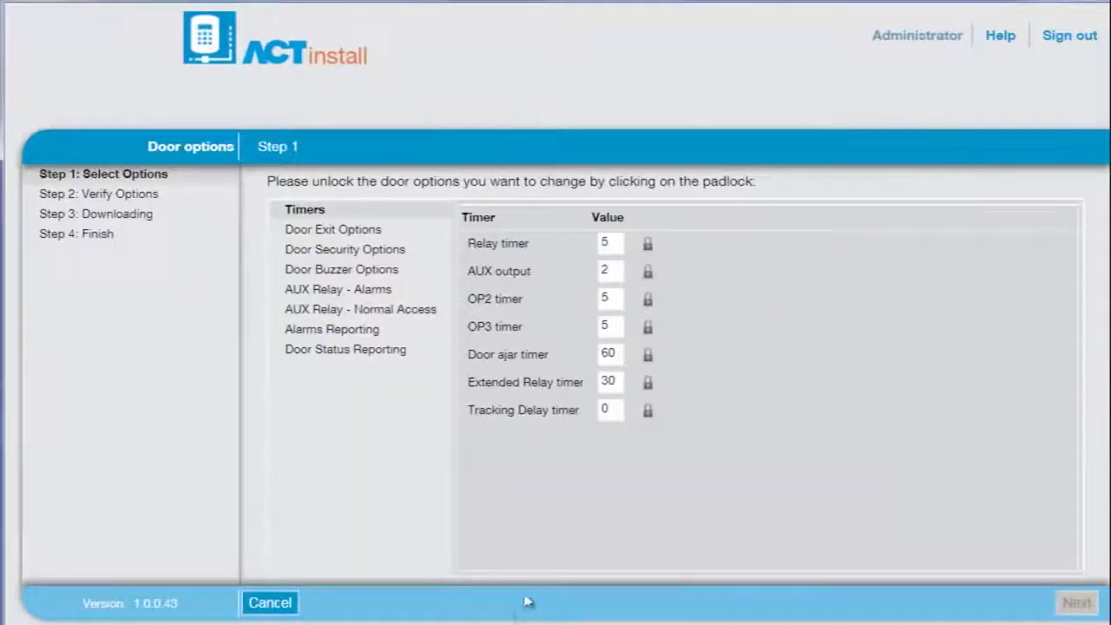
# Step: Unlock the OP2 timer, set it to 4, and complete the wizard
pyautogui.click(648, 300)
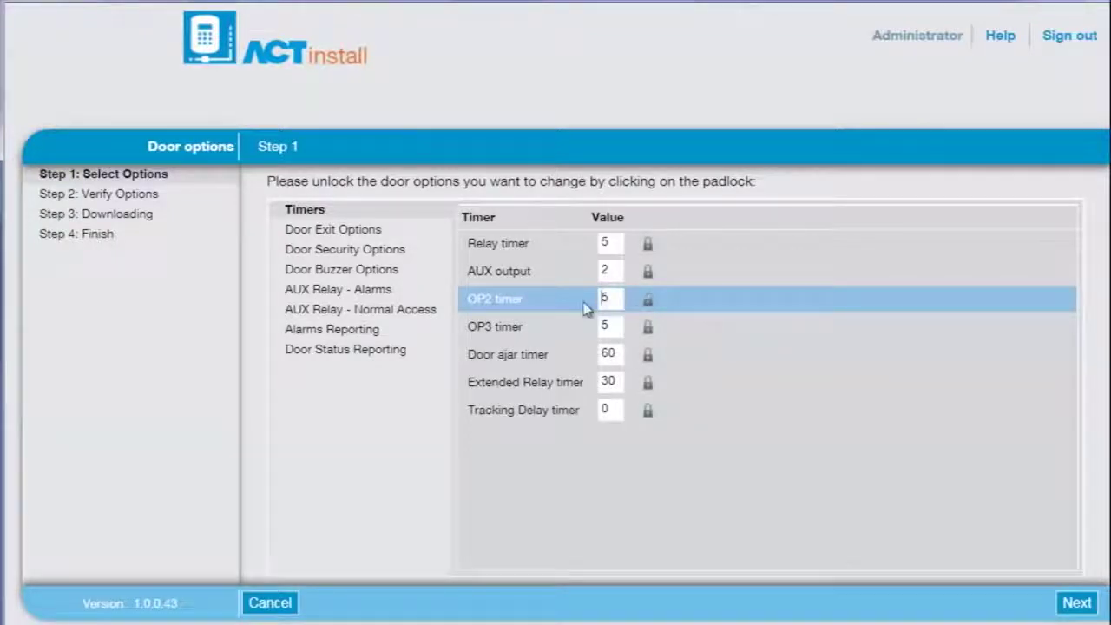
pyautogui.press('BackSpace')
pyautogui.write('4')
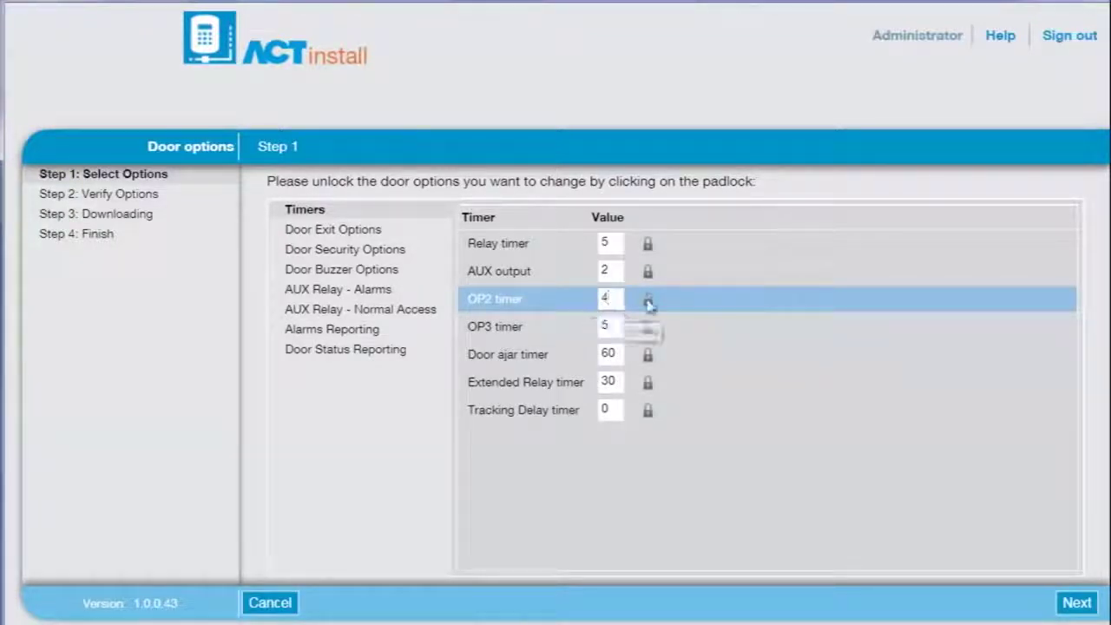
pyautogui.click(1077, 603)
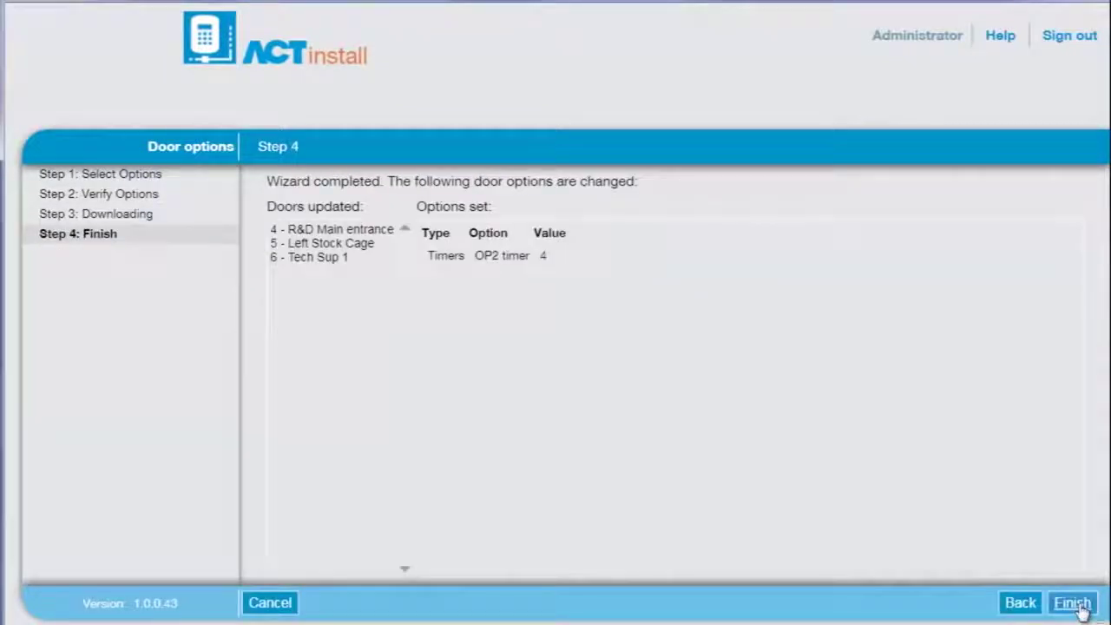